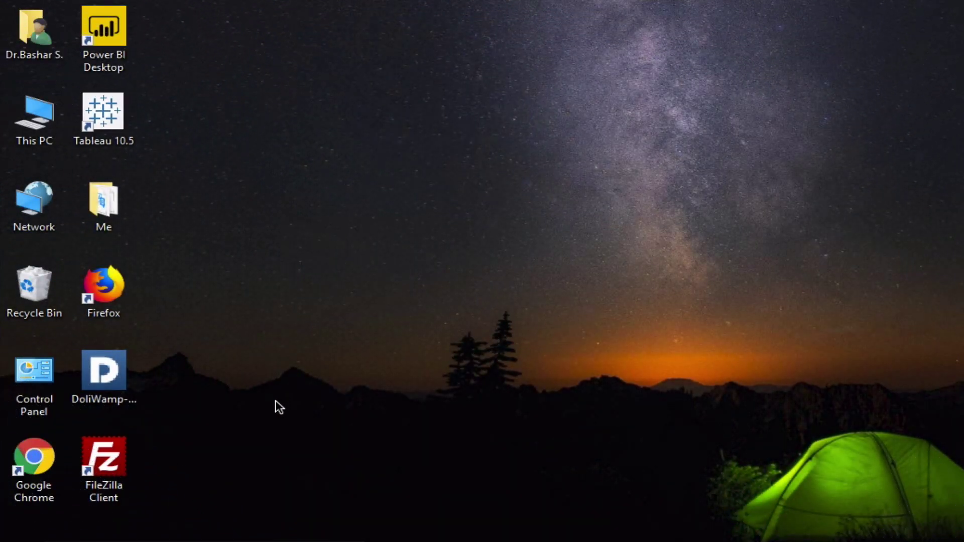
Step: Select the DoliWamp-8.0.4 installer icon on the desktop
left_click(116, 375)
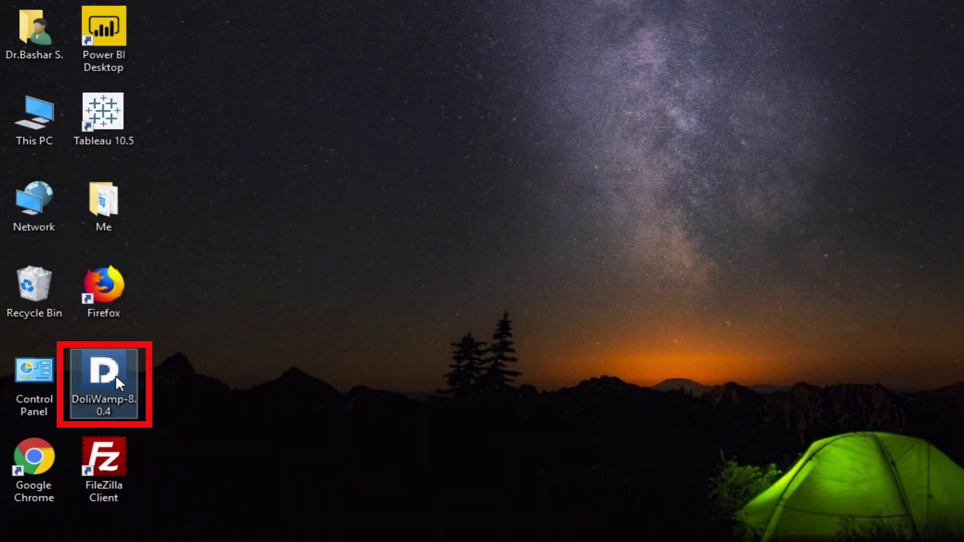
Step: Launch DoliWamp-8.0.4 setup and grant it permission to make changes
double_click(116, 375)
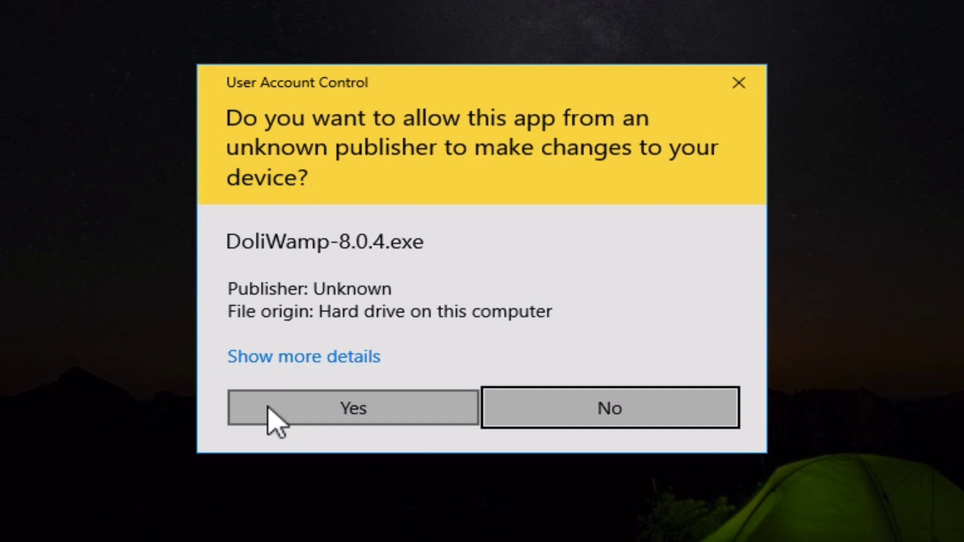
left_click(269, 411)
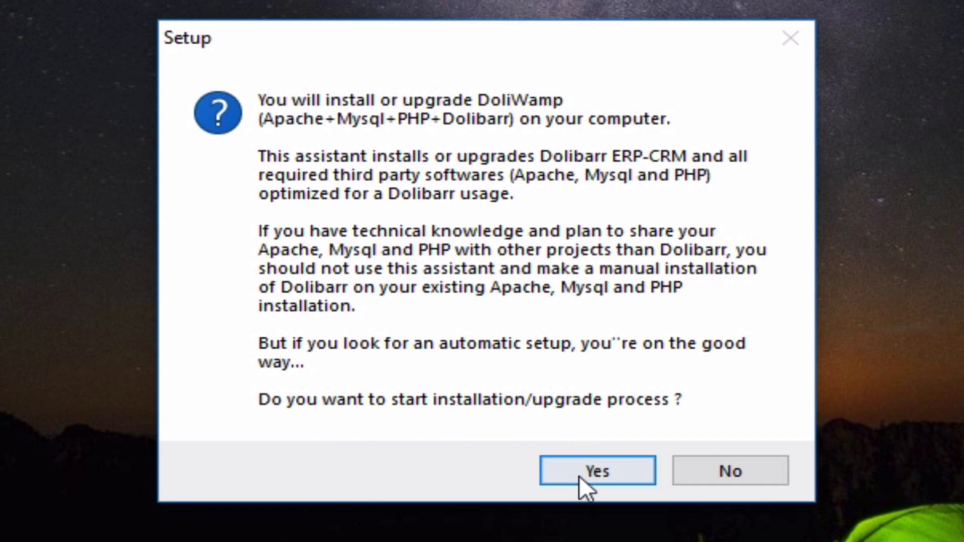
Step: Confirm the DoliWamp install/upgrade, which flags the missing Visual C++ 2012 Redistributable
left_click(579, 476)
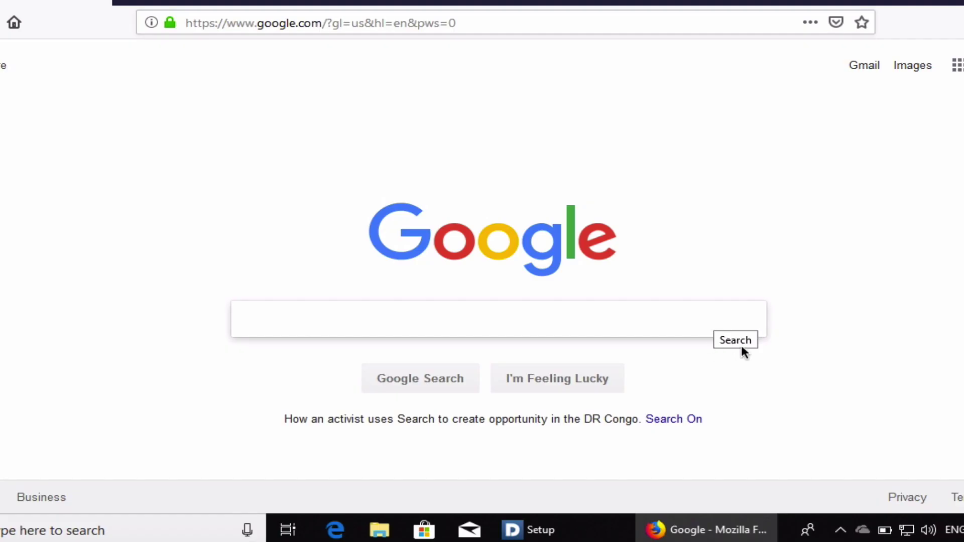
Step: Run a Google search for 'visual c++ redistributable for visual studio 2012'
left_click(671, 330)
left_click(577, 533)
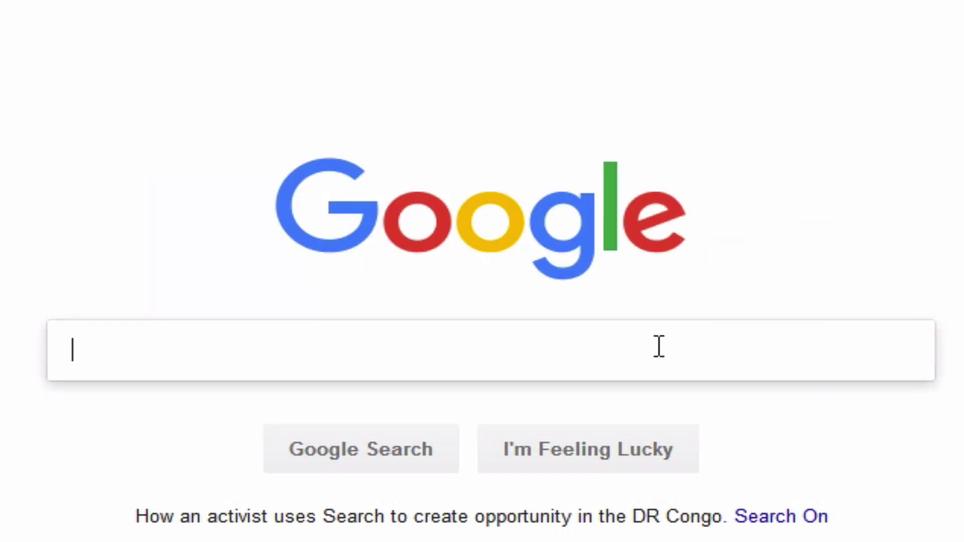
type("Vi")
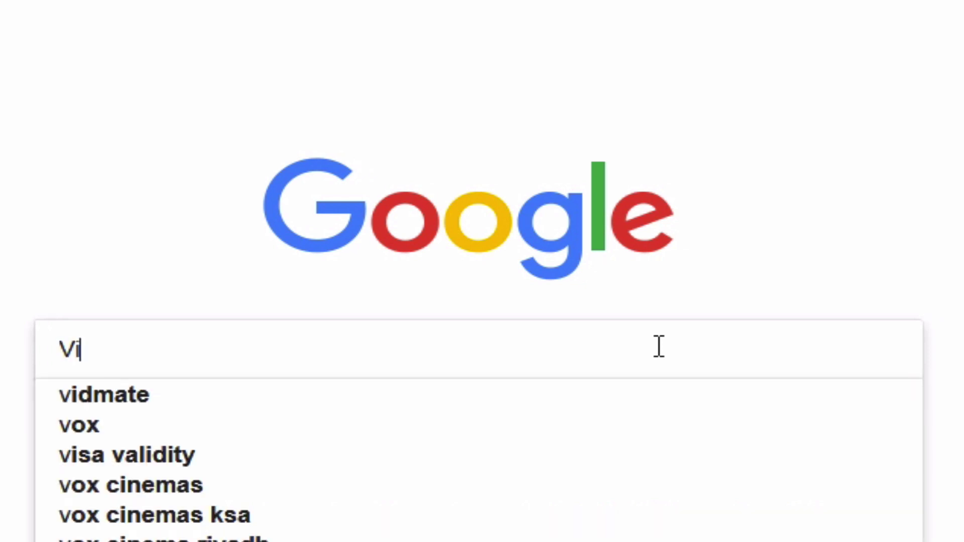
type("sual")
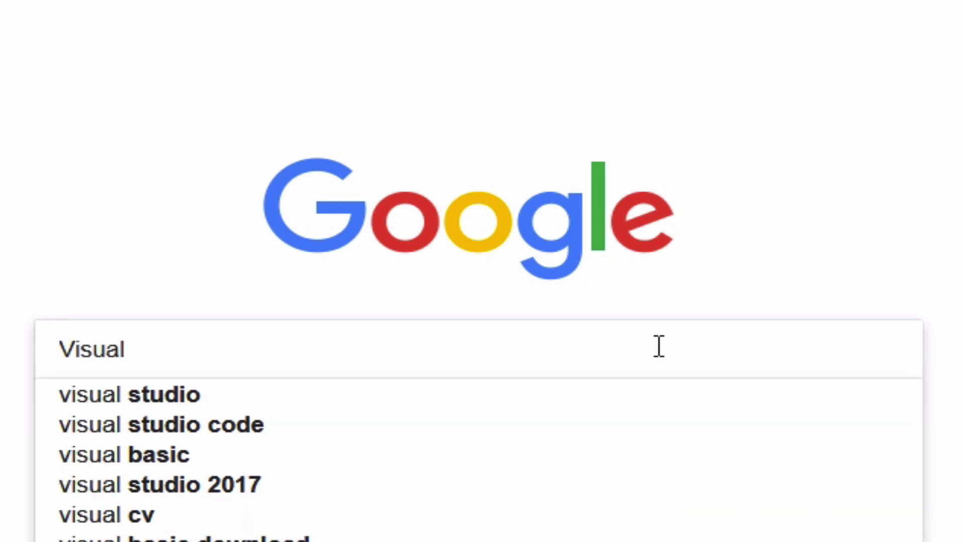
type(" c")
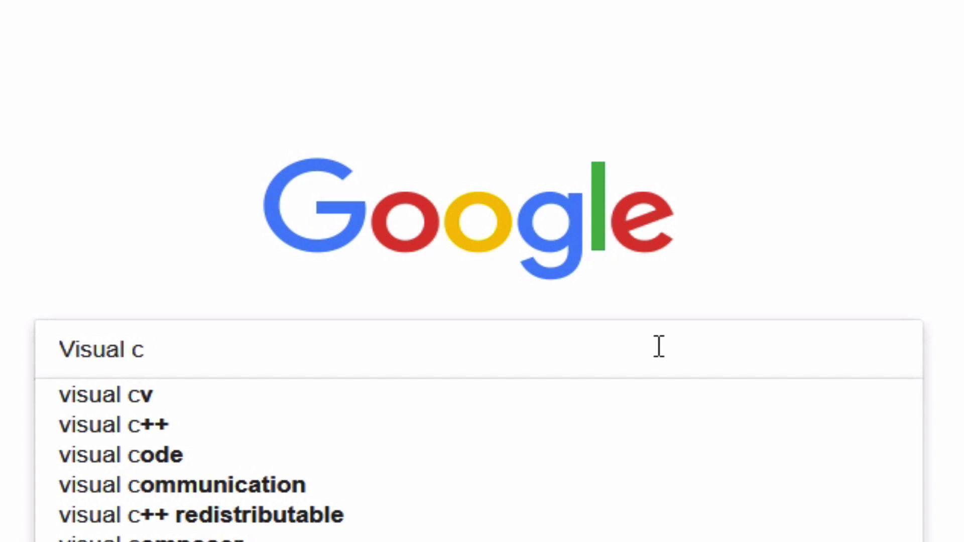
key("Down")
key("Down")
key("Down")
key("Down")
key("Down")
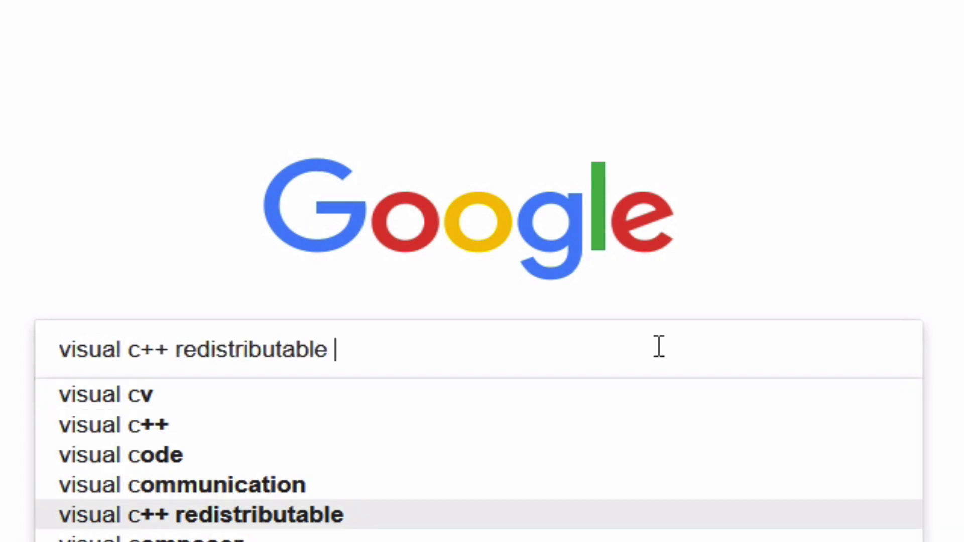
key("Down")
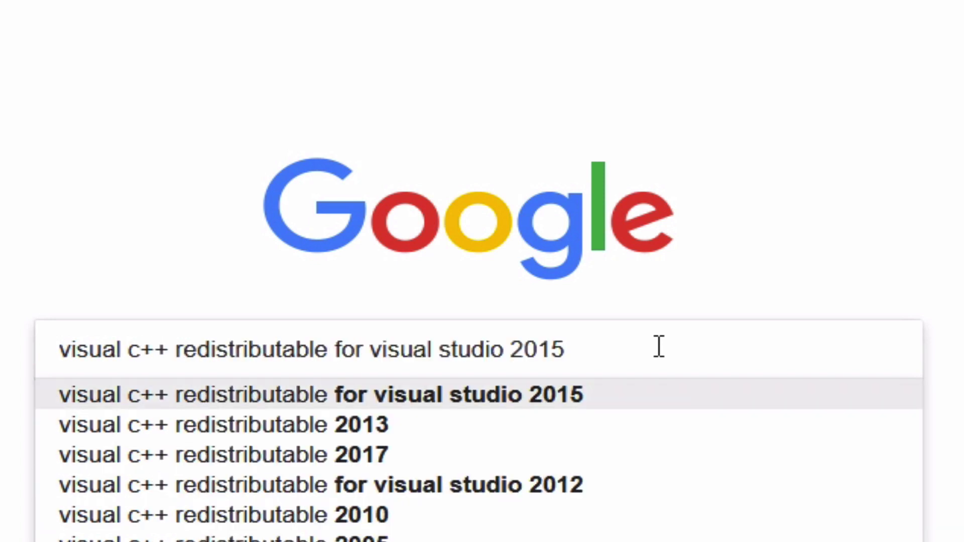
key("BackSpace")
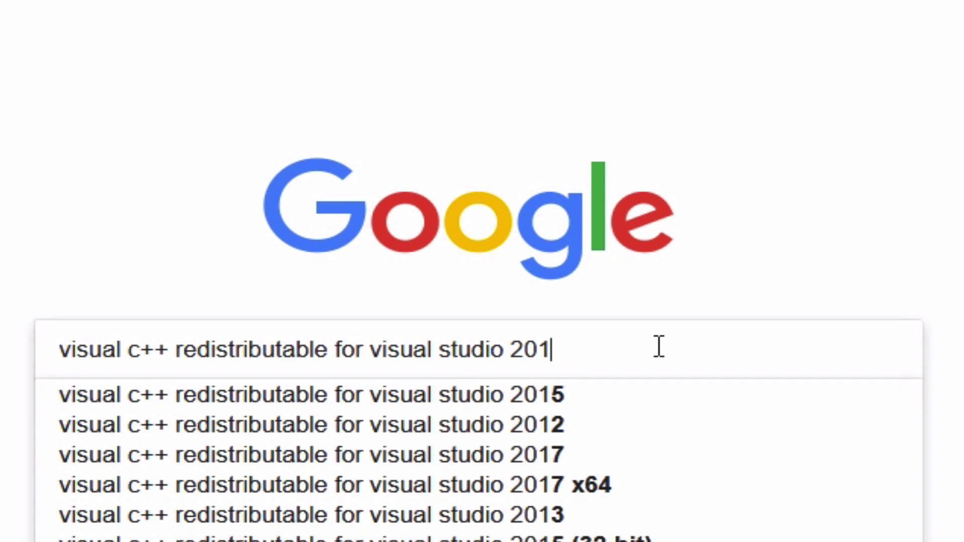
type("2")
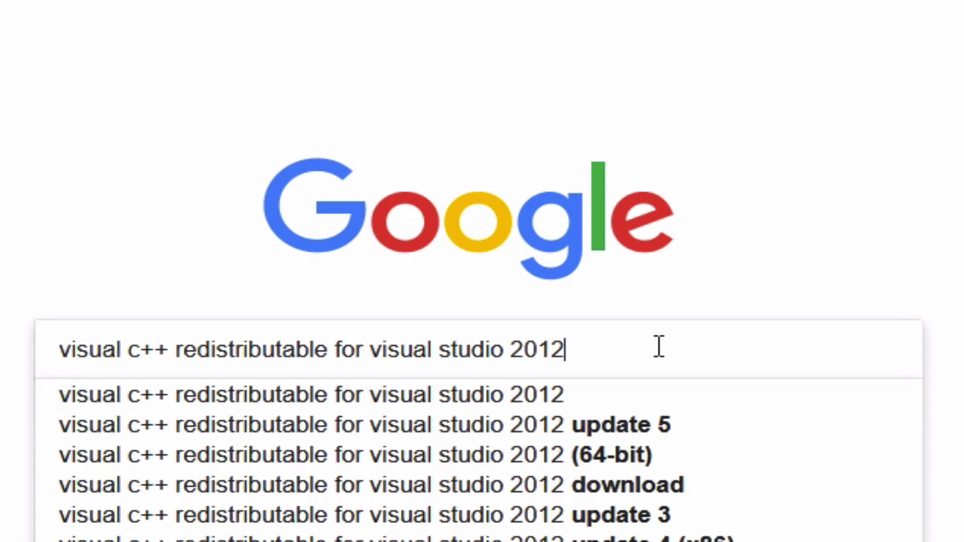
key("Escape")
key("Return")
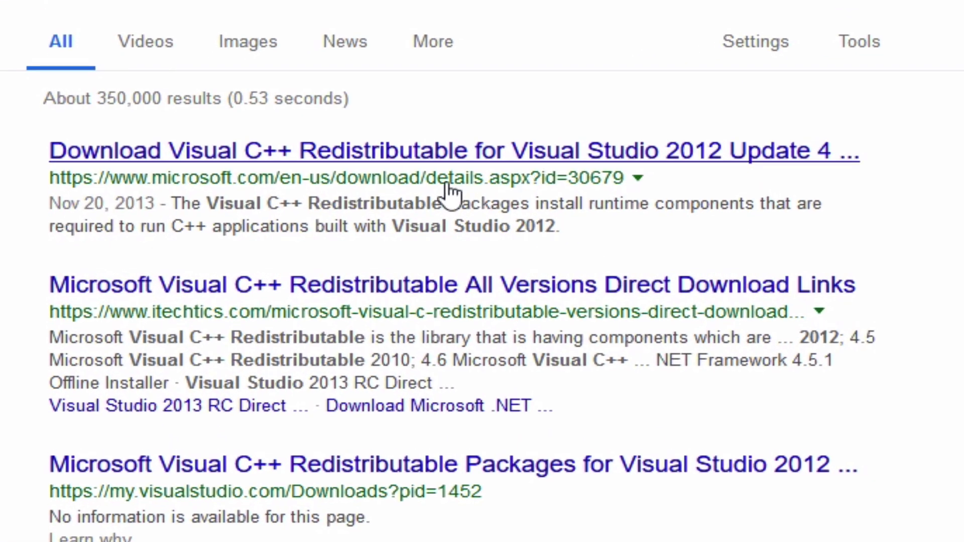
Step: Open Microsoft's Visual C++ 2012 Update 4 page and press its Download button
left_click(486, 164)
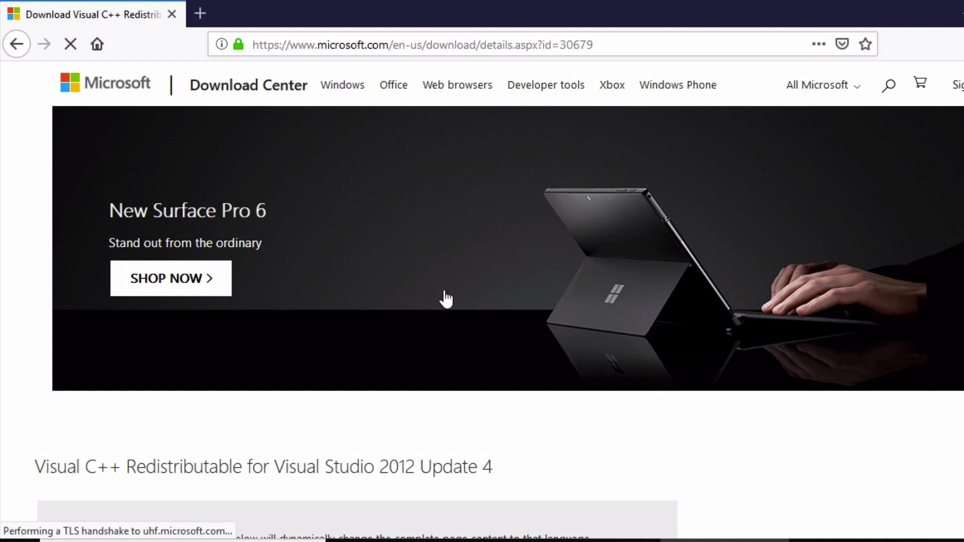
scroll(449, 310, "down", 3)
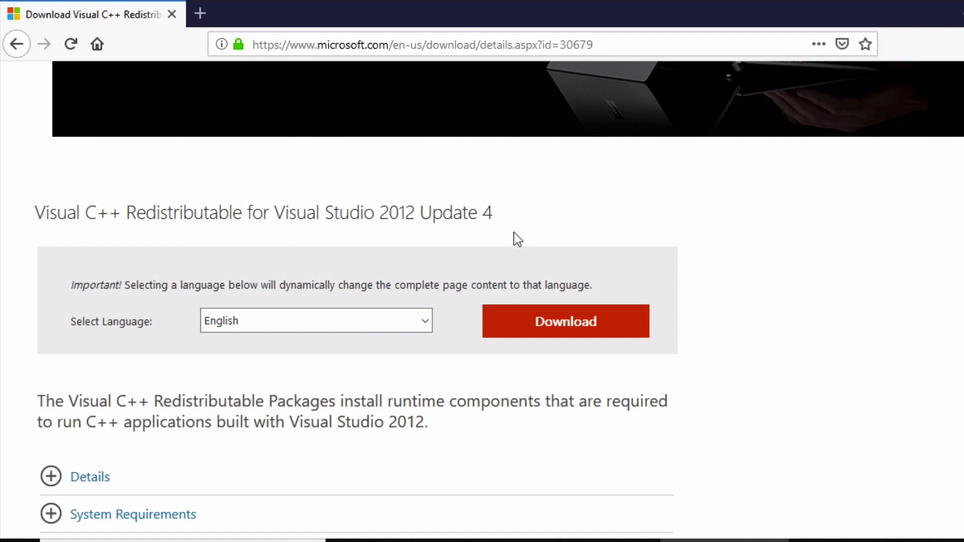
left_click(537, 326)
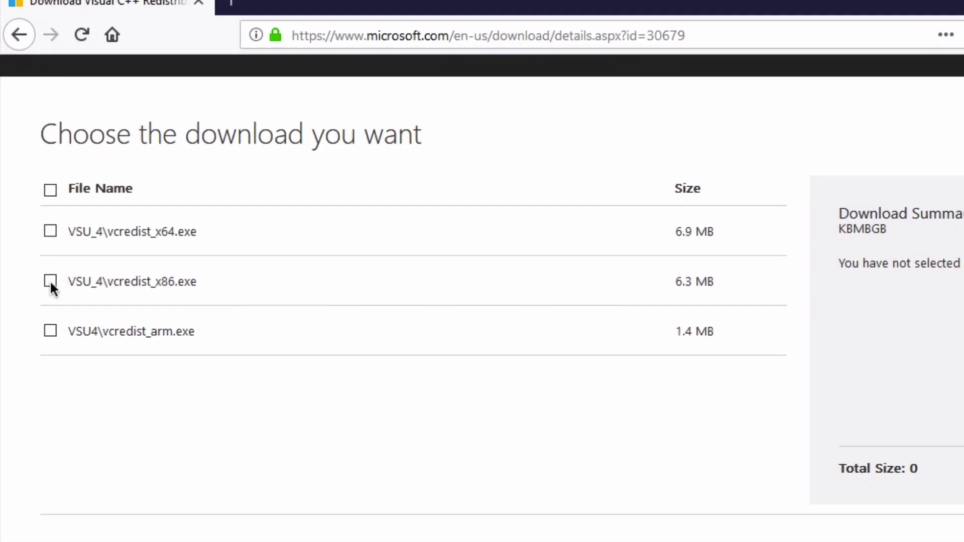
Step: Choose VSU_4\vcredist_x86.exe from the file list and save it to the computer
left_click(50, 281)
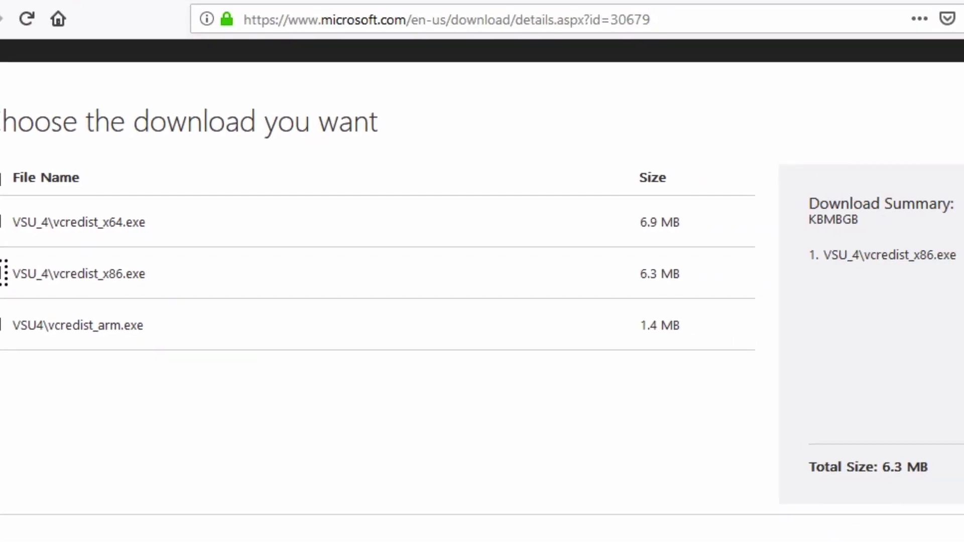
left_click(915, 505)
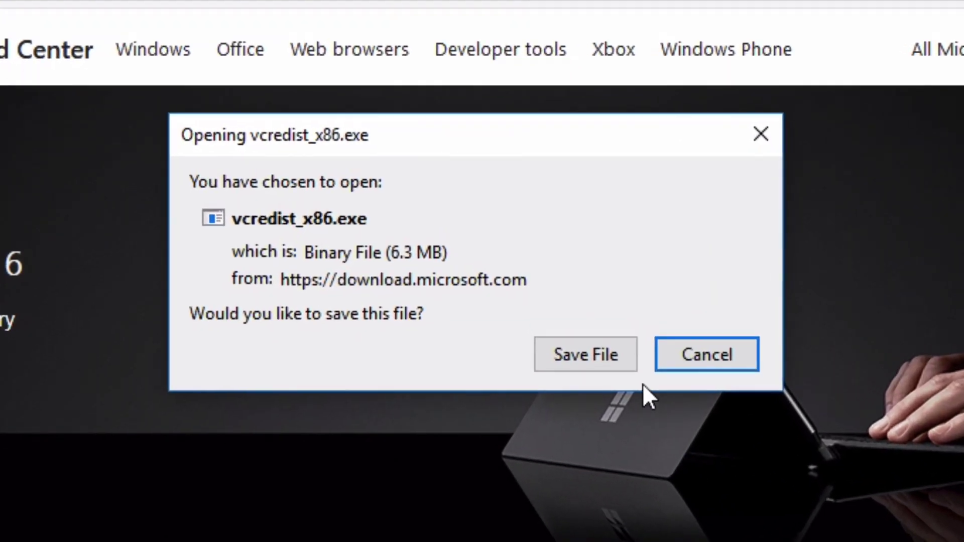
left_click(577, 333)
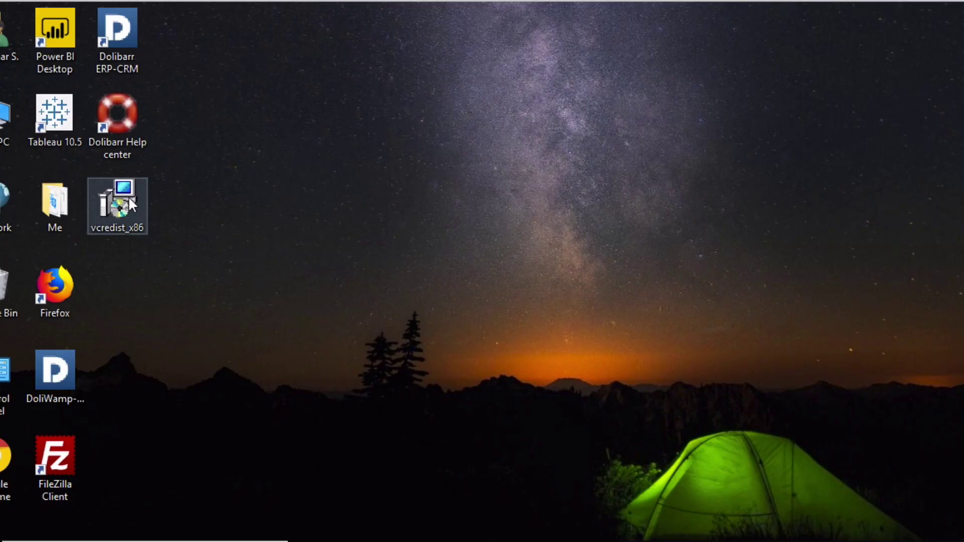
Step: Run vcredist_x86 with permission granted and dismiss the Setup Successful notice
double_click(121, 200)
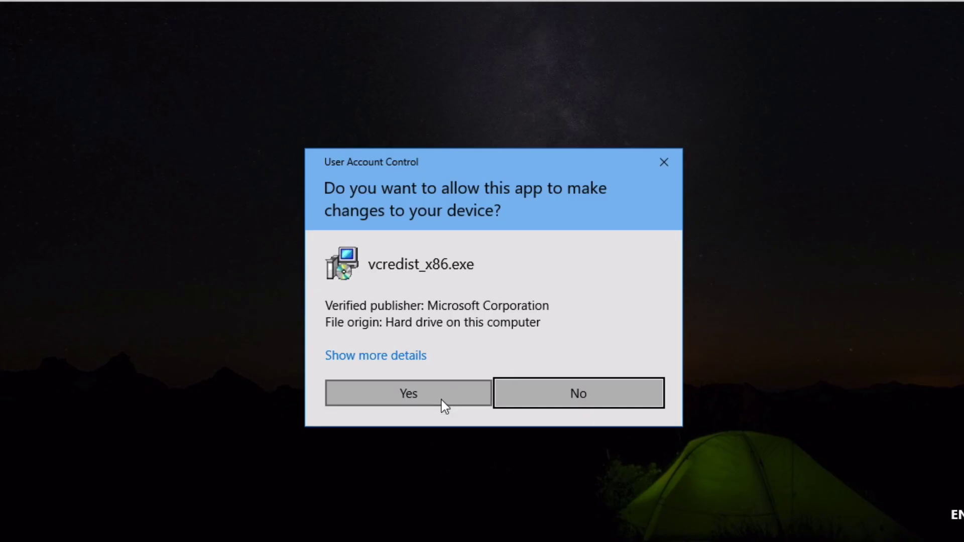
left_click(445, 405)
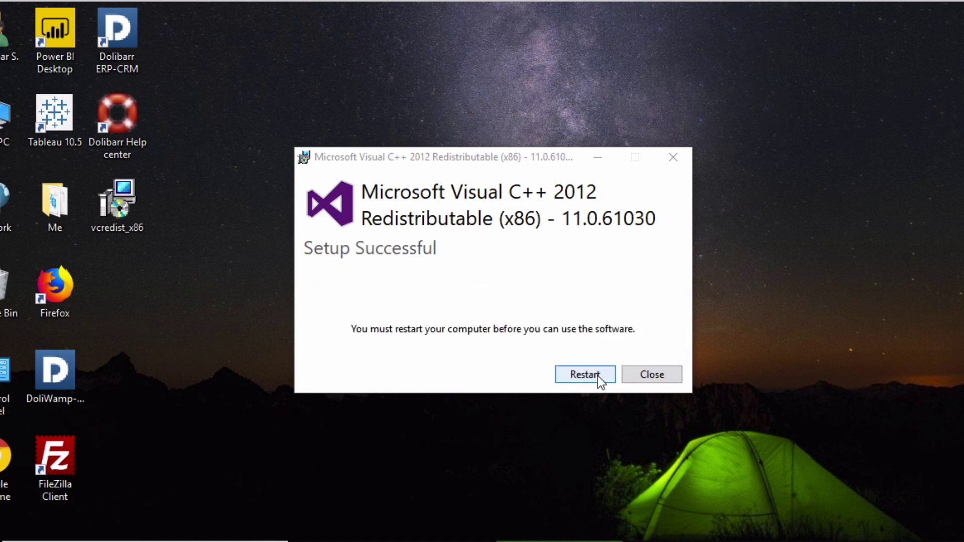
left_click(599, 375)
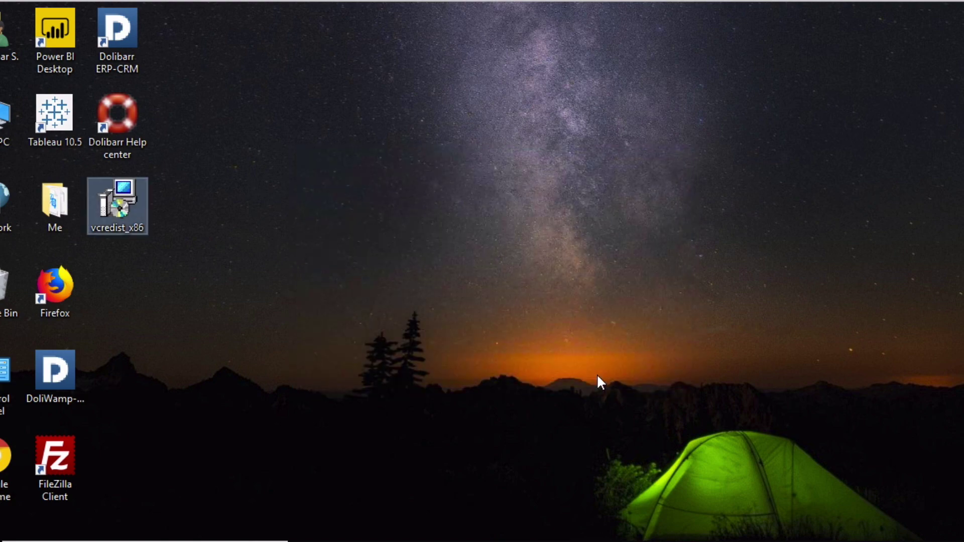